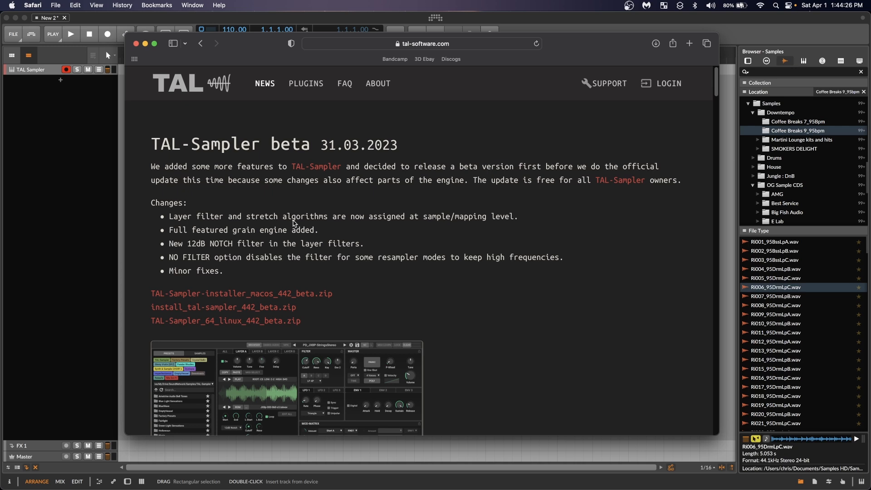
Review the TAL-Sampler beta release notes, examining the layer filter, stretch, grain engine, 12dB Notch and NO FILTER changes
{"action": "triple_click", "coordinate": [301, 217]}
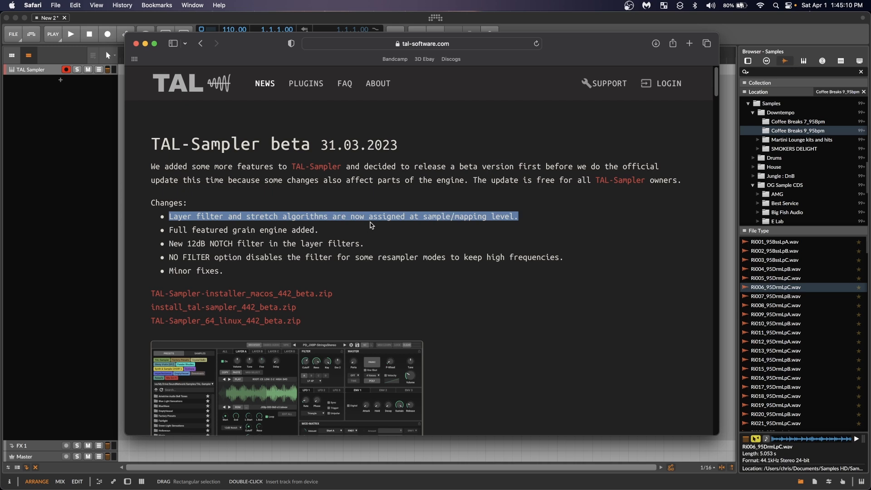
{"action": "triple_click", "coordinate": [310, 246]}
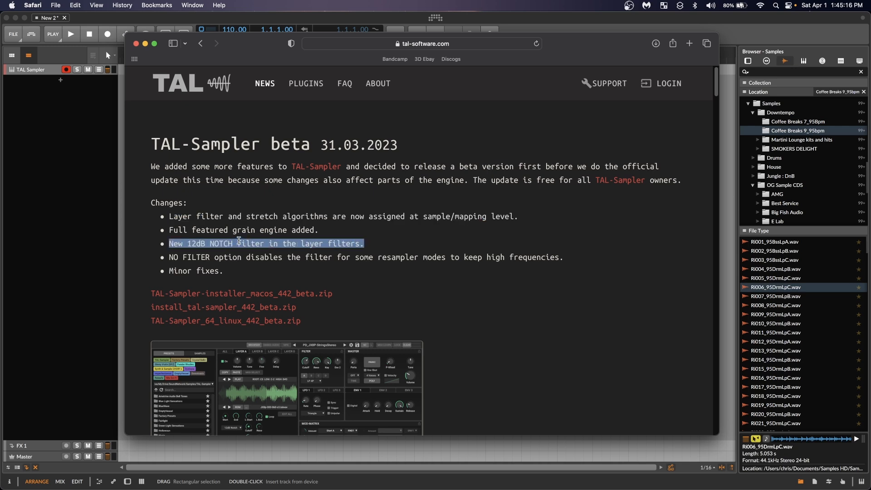
{"action": "scroll", "coordinate": [349, 247], "scroll_direction": "down", "scroll_amount": 3}
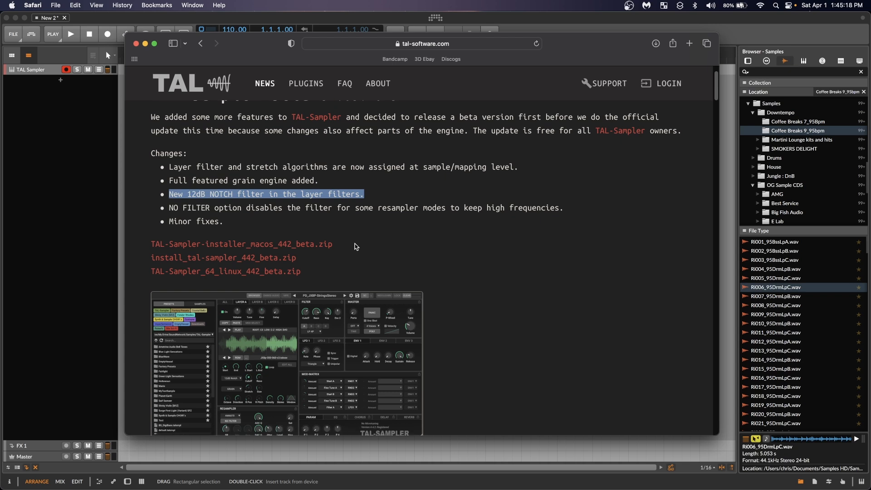
{"action": "scroll", "coordinate": [371, 277], "scroll_direction": "down", "scroll_amount": 2}
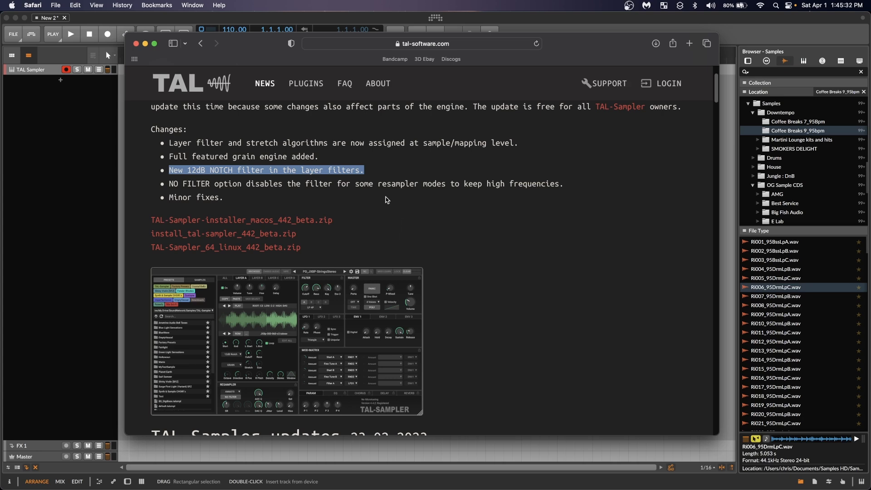
{"action": "triple_click", "coordinate": [328, 186]}
{"action": "left_click", "coordinate": [330, 162]}
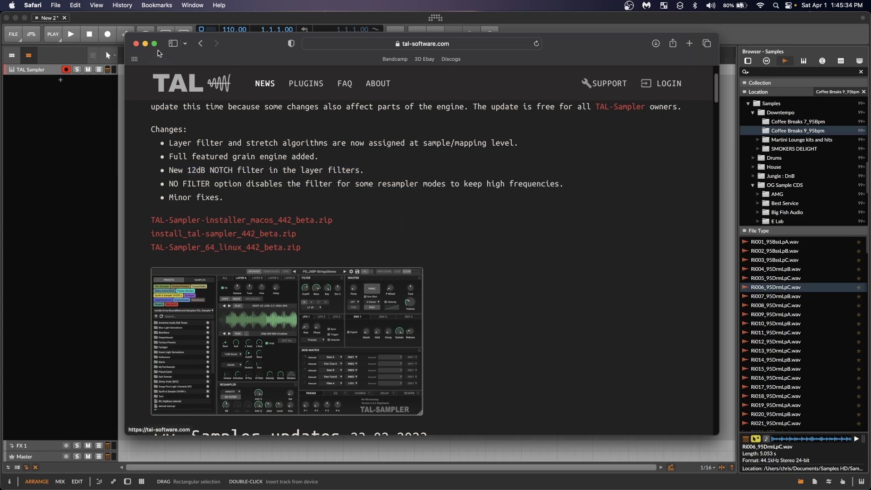
Switch to Bitwig Studio, load Ri006_95DrmLpC.wav into layer A of the sampler, and hide the browser panel
{"action": "key", "text": "super+m"}
{"action": "left_click_drag", "start_coordinate": [363, 62], "coordinate": [350, 62]}
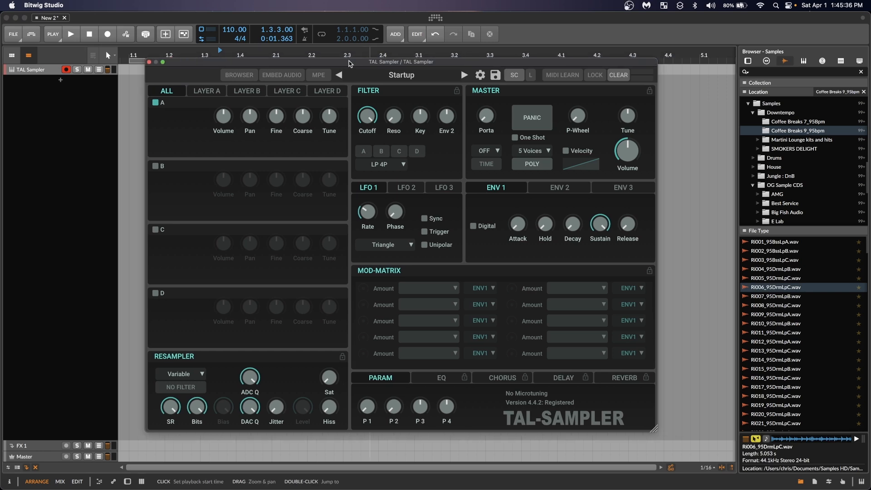
{"action": "left_click", "coordinate": [213, 93]}
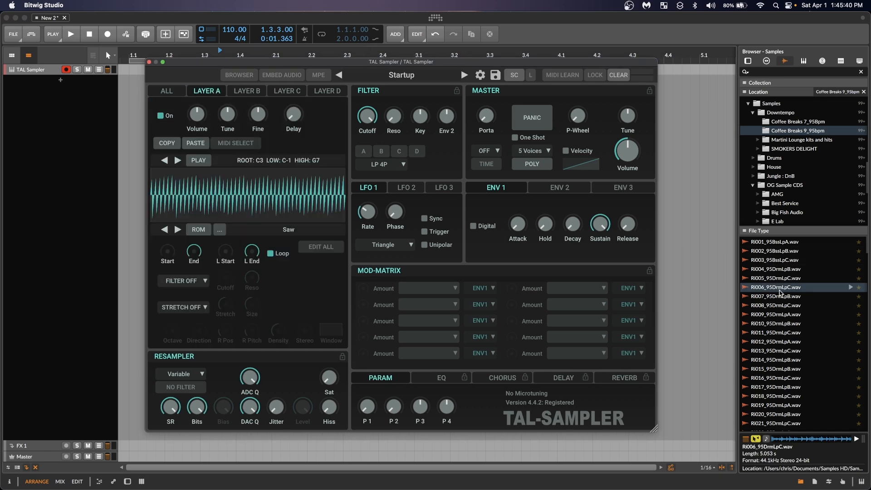
{"action": "left_click_drag", "start_coordinate": [753, 288], "coordinate": [312, 206]}
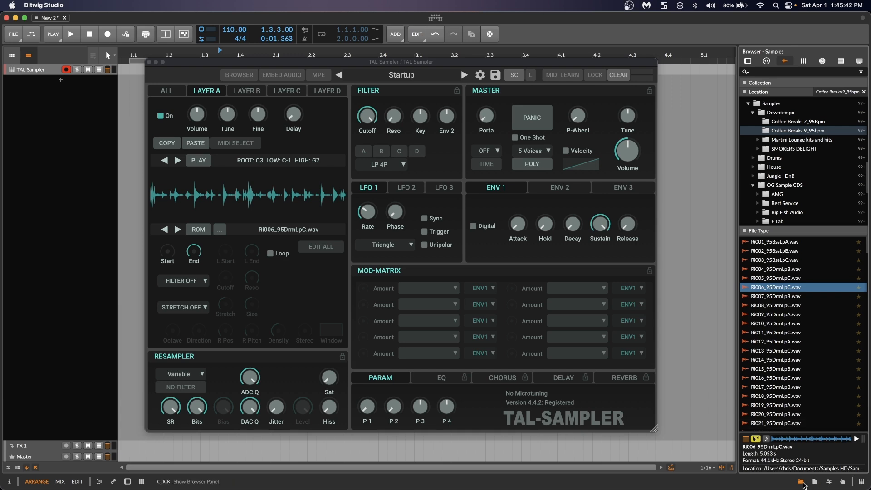
{"action": "left_click", "coordinate": [801, 481]}
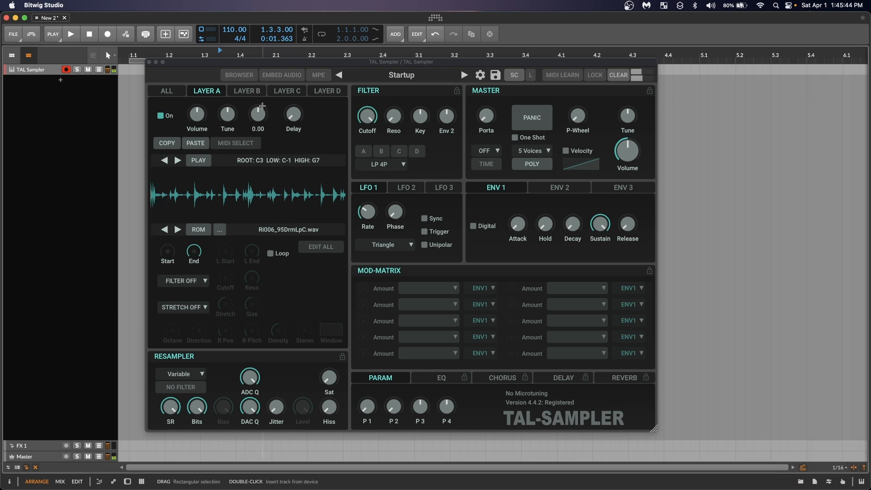
{"action": "left_click_drag", "start_coordinate": [302, 60], "coordinate": [317, 57]}
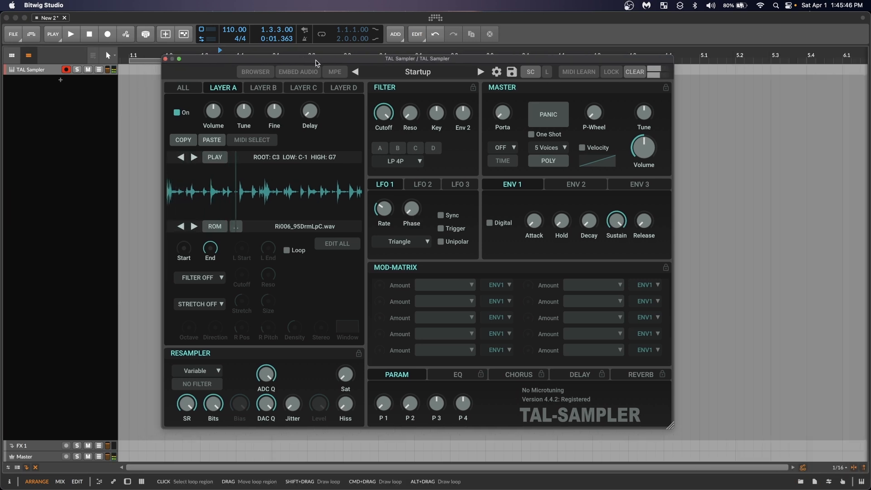
Raise the sampler's master volume slightly
{"action": "left_click", "coordinate": [90, 114]}
{"action": "key", "text": "Tab"}
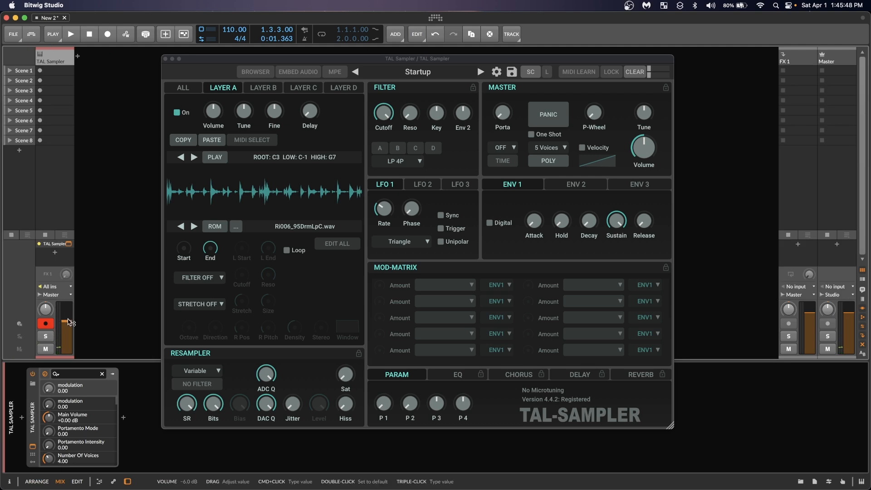
{"action": "key", "text": "Tab"}
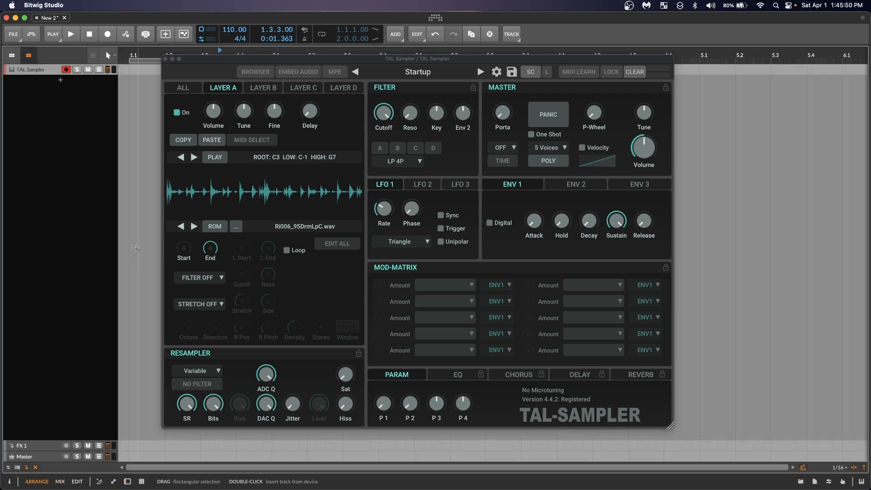
{"action": "left_click_drag", "start_coordinate": [644, 145], "coordinate": [648, 141]}
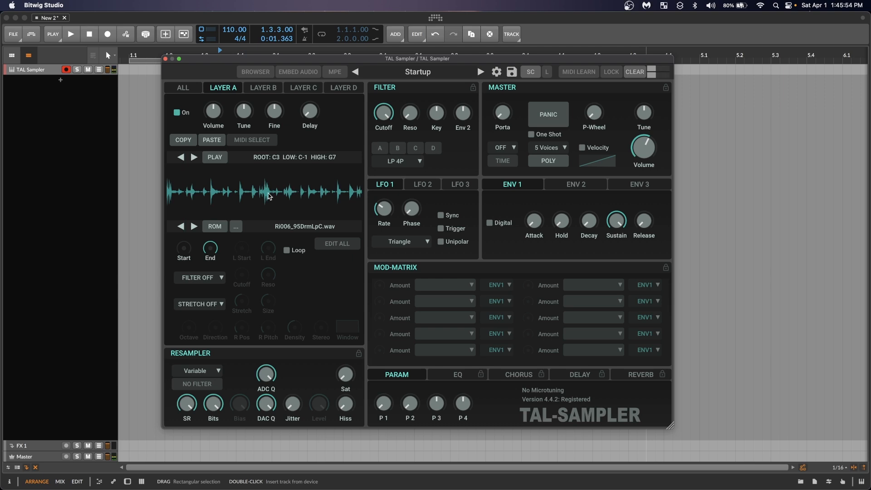
{"action": "left_click_drag", "start_coordinate": [358, 60], "coordinate": [363, 60]}
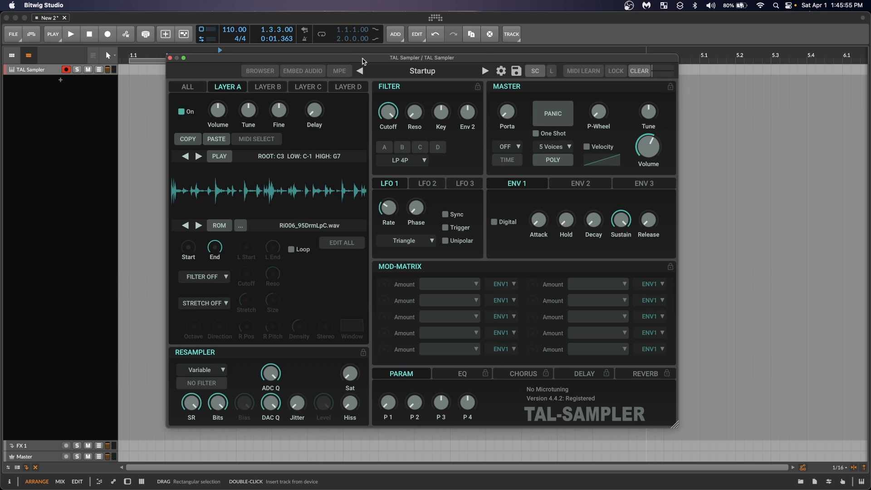
Open the sample editor for layer A and learn C3 as both the high key and low key of the drum loop
{"action": "left_click", "coordinate": [249, 184]}
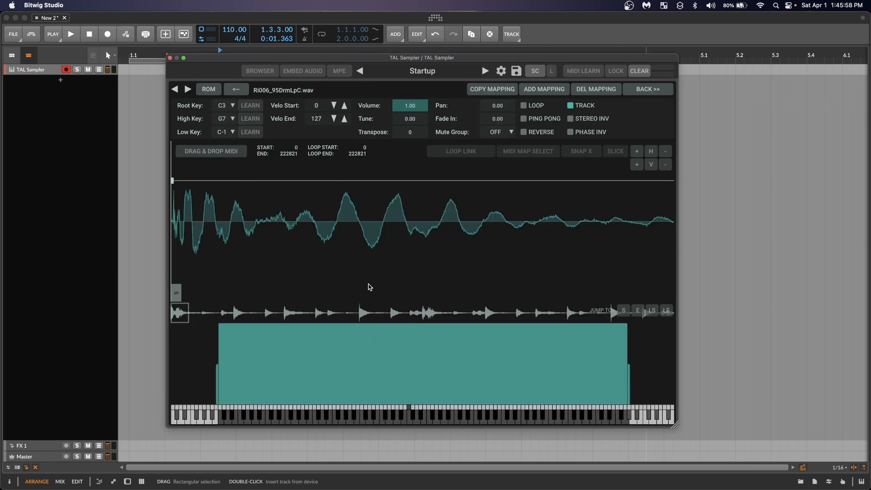
{"action": "left_click", "coordinate": [251, 119]}
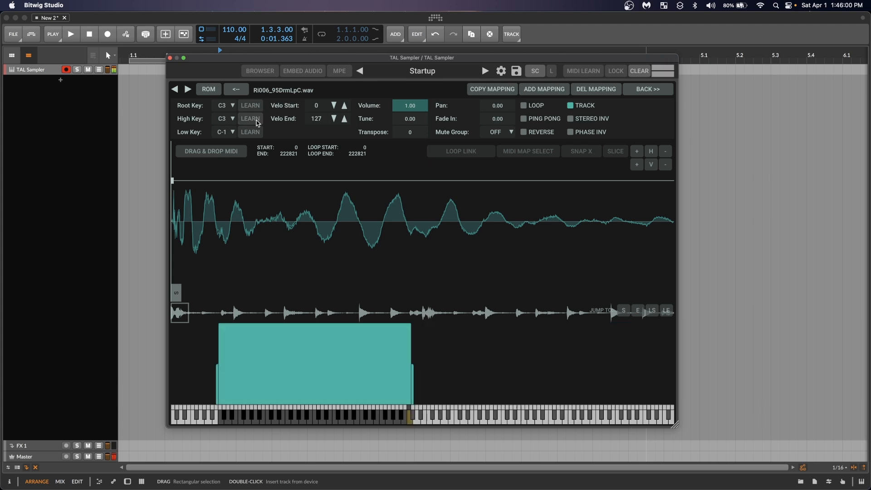
{"action": "left_click", "coordinate": [250, 132]}
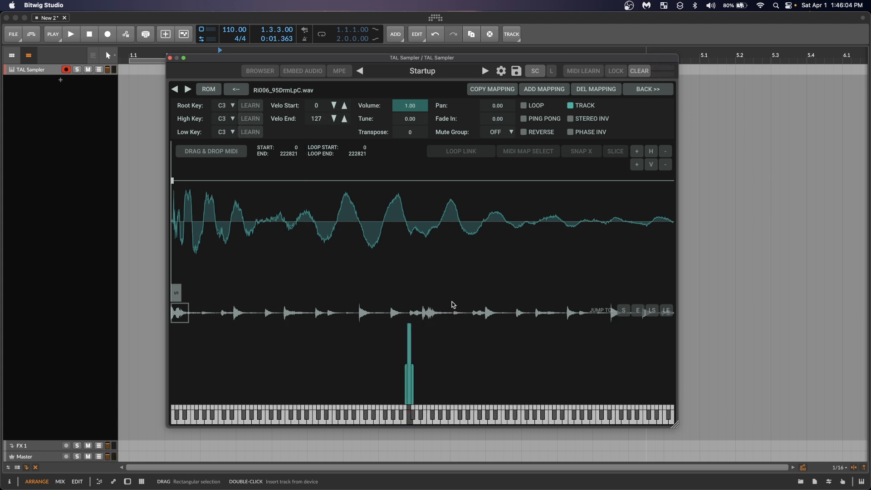
{"action": "scroll", "coordinate": [348, 222], "scroll_direction": "up", "scroll_amount": 2}
{"action": "scroll", "coordinate": [348, 222], "scroll_direction": "down", "scroll_amount": 6}
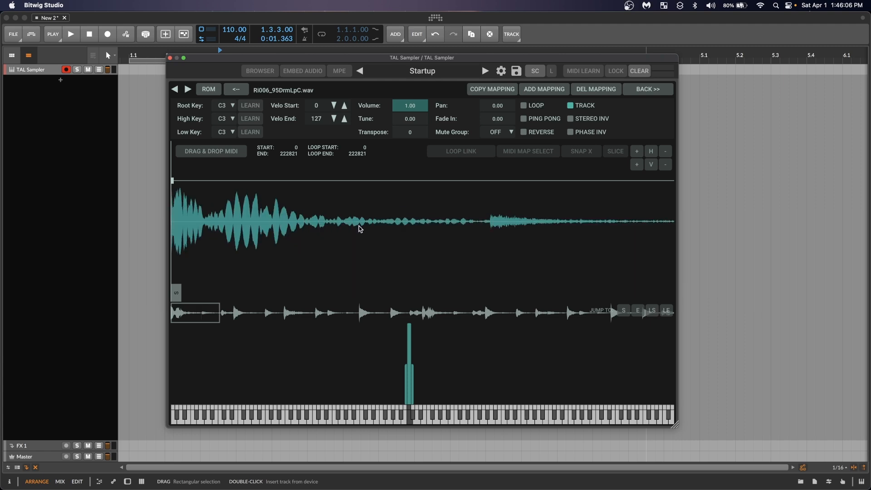
{"action": "scroll", "coordinate": [368, 225], "scroll_direction": "down", "scroll_amount": 2}
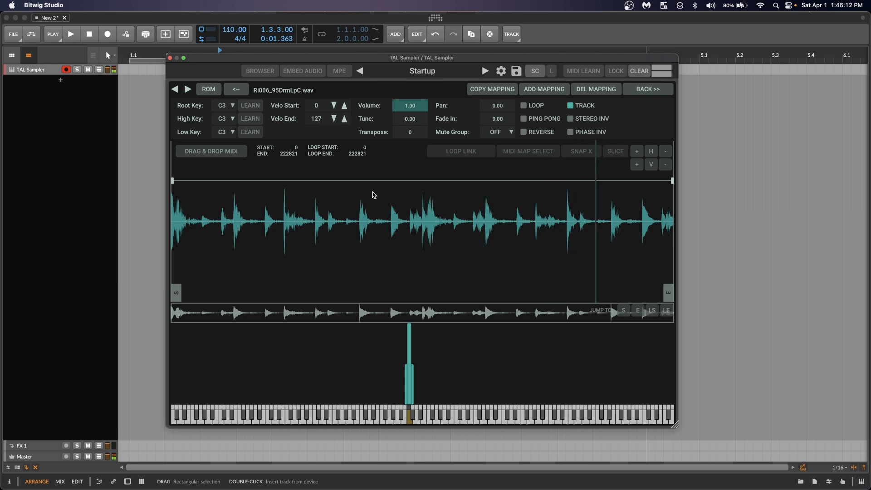
Copy the mapping to C#3 with its start at 27233, and to D3 with its start further into the drum loop
{"action": "left_click", "coordinate": [485, 89]}
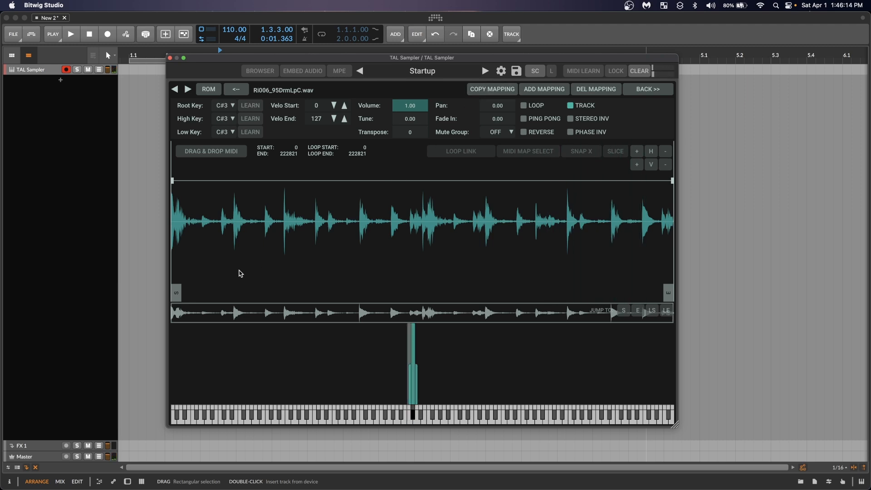
{"action": "left_click_drag", "start_coordinate": [176, 290], "coordinate": [232, 289]}
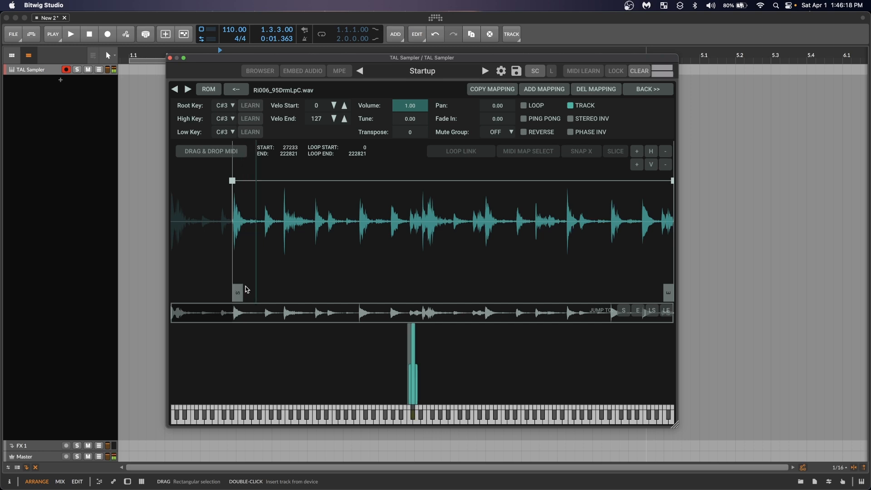
{"action": "left_click", "coordinate": [493, 90]}
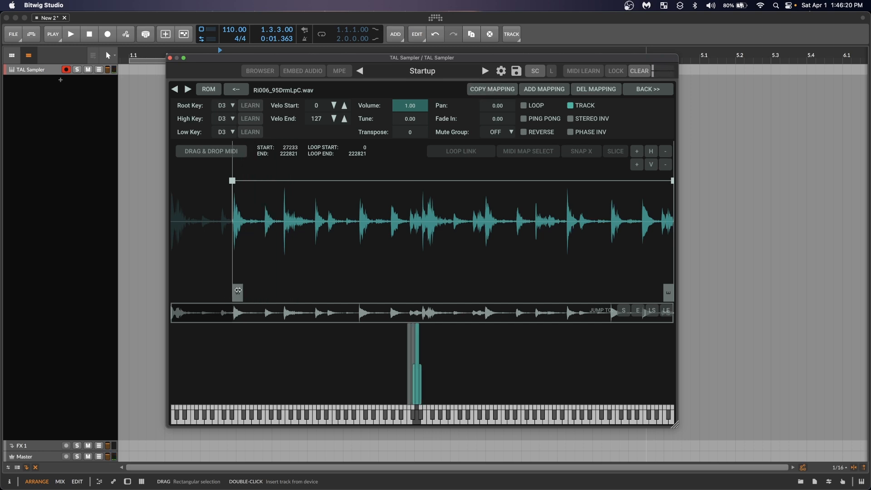
{"action": "left_click_drag", "start_coordinate": [235, 291], "coordinate": [364, 290]}
Copy the mapping to D#3 starting at 83276 and to E3 starting at 105333, and return to the layer view with C3 selected
{"action": "left_click", "coordinate": [492, 89]}
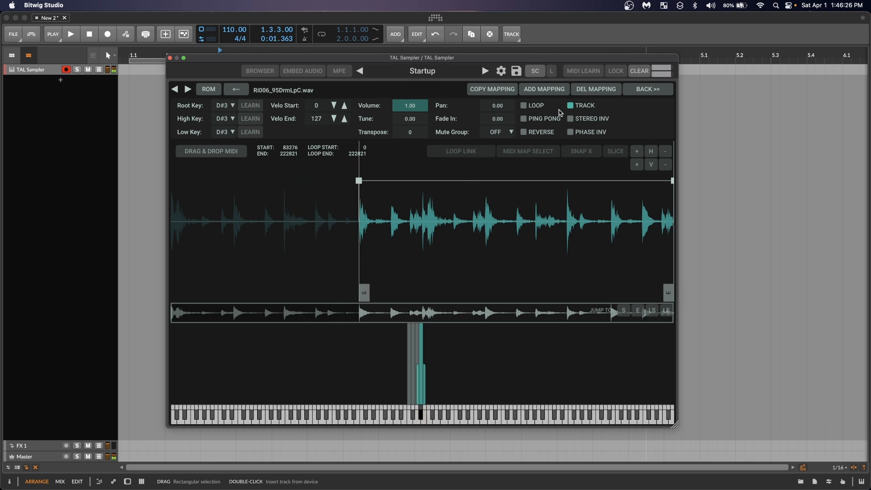
{"action": "left_click", "coordinate": [494, 89]}
{"action": "left_click_drag", "start_coordinate": [367, 287], "coordinate": [416, 289]}
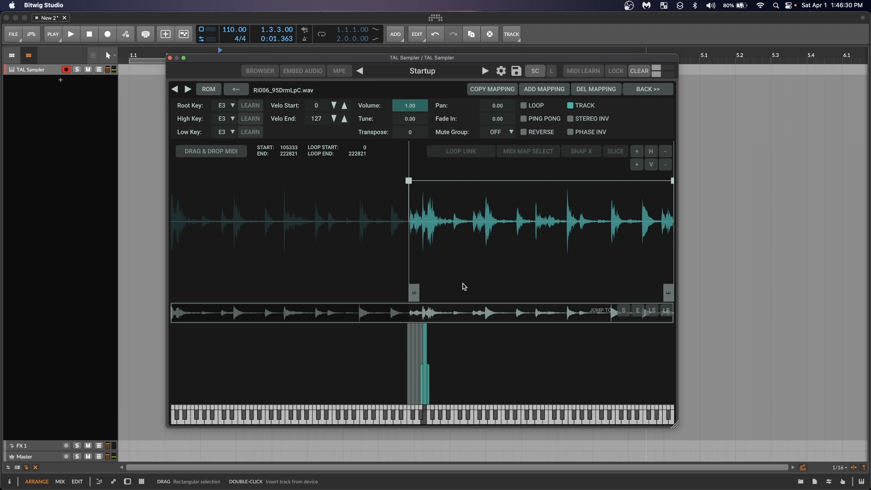
{"action": "left_click", "coordinate": [410, 344]}
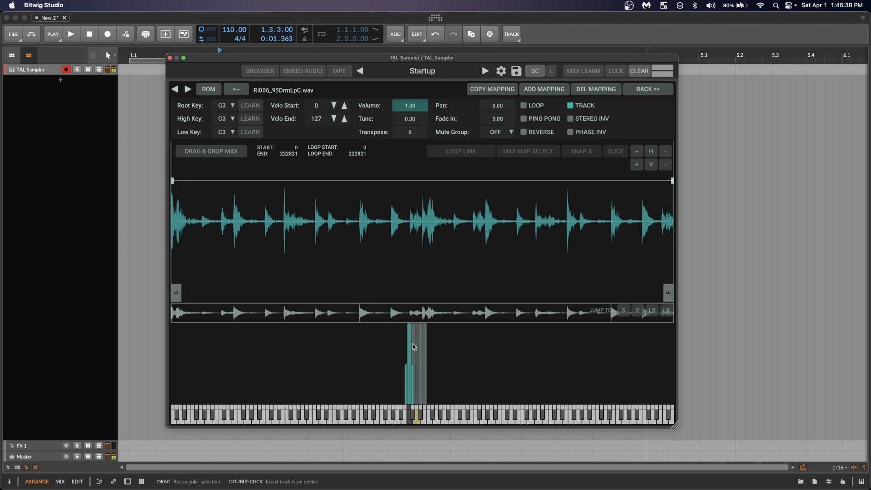
{"action": "left_click", "coordinate": [648, 89]}
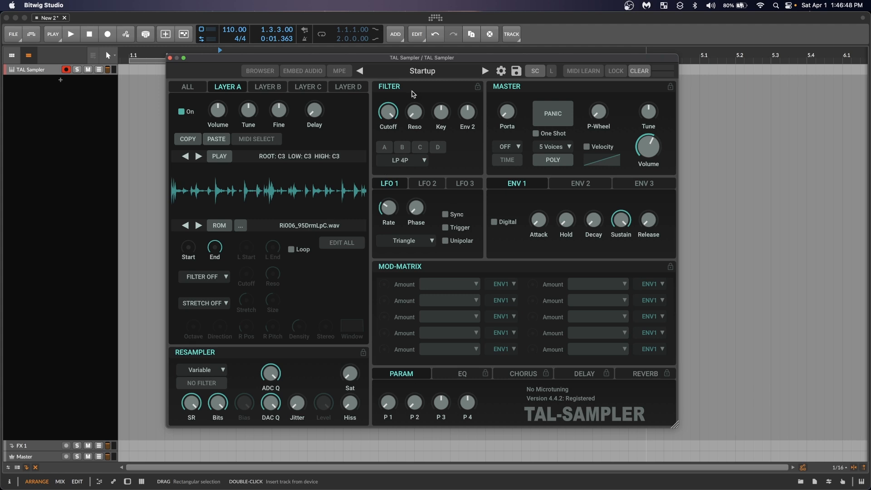
Try toggling layer A's routing to the main filter and adjusting the filter Cutoff
{"action": "left_click", "coordinate": [385, 147]}
{"action": "mouse_move", "coordinate": [391, 117]}
{"action": "left_click_drag", "start_coordinate": [391, 115], "coordinate": [390, 96]}
{"action": "left_click", "coordinate": [385, 145]}
Step through layer A's sample mappings from C3 to E3 to examine each one's layer settings, ending on C3
{"action": "left_click", "coordinate": [199, 156]}
{"action": "left_click", "coordinate": [198, 156]}
{"action": "left_click", "coordinate": [199, 156]}
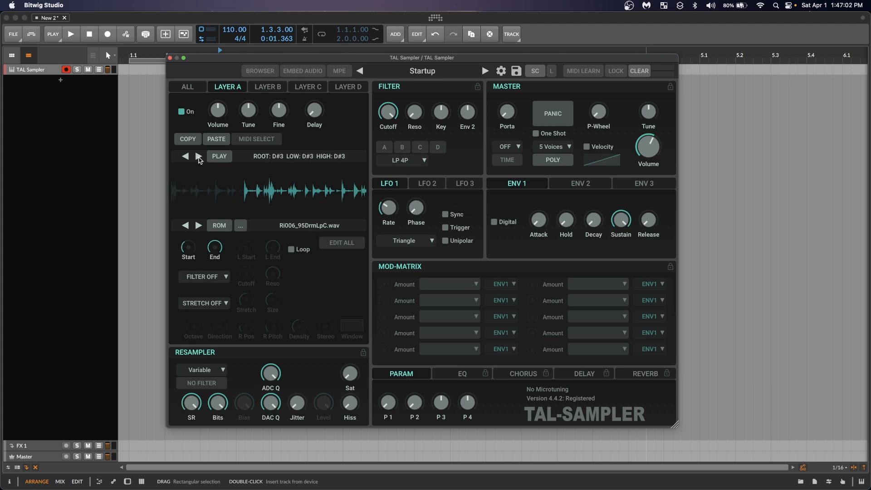
{"action": "left_click", "coordinate": [198, 156]}
{"action": "left_click", "coordinate": [199, 156]}
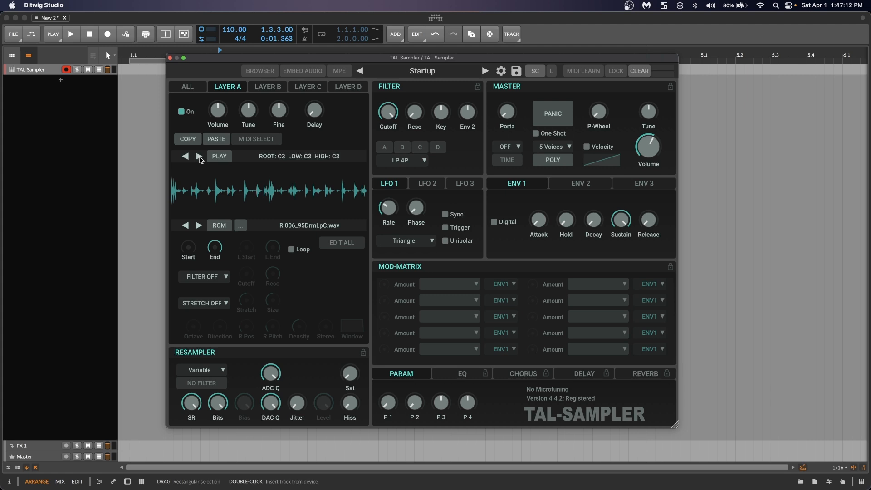
{"action": "left_click", "coordinate": [199, 157]}
{"action": "left_click", "coordinate": [189, 156]}
Set the C3 mapping's layer filter to 6dB and compare it with the filter settings of the neighbouring mappings
{"action": "left_click", "coordinate": [217, 277]}
{"action": "left_click", "coordinate": [217, 301]}
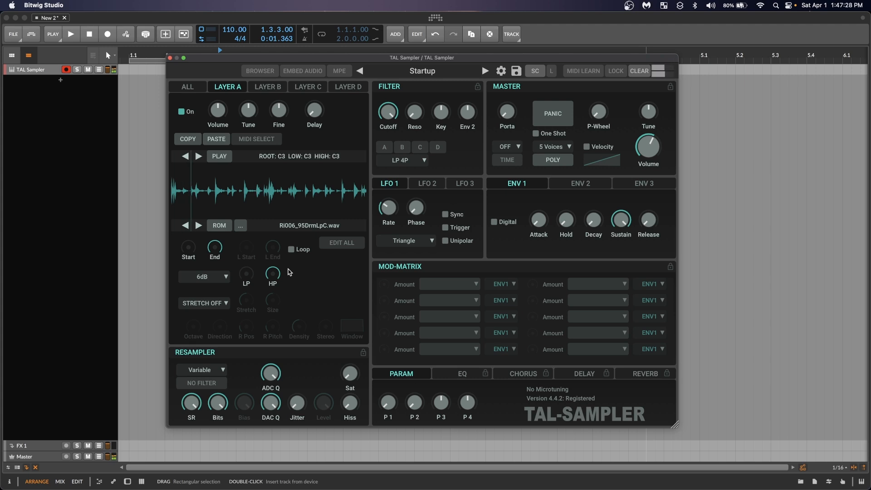
{"action": "left_click", "coordinate": [198, 156]}
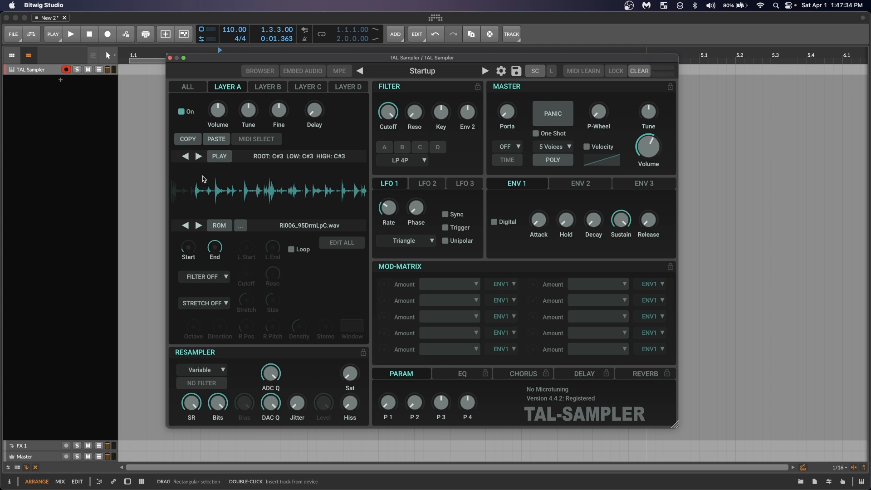
{"action": "left_click", "coordinate": [200, 156]}
{"action": "left_click", "coordinate": [187, 157]}
{"action": "left_click", "coordinate": [187, 156]}
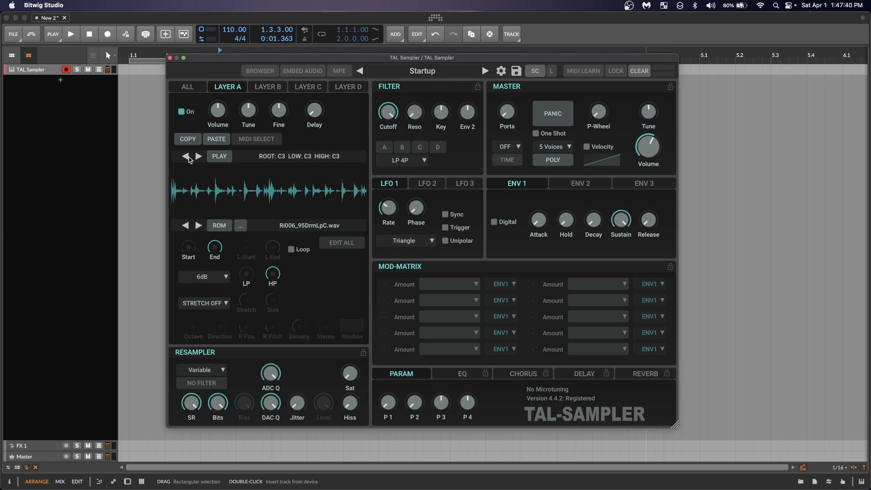
Turn off the layer filter on the C3 mapping
{"action": "left_click", "coordinate": [213, 277]}
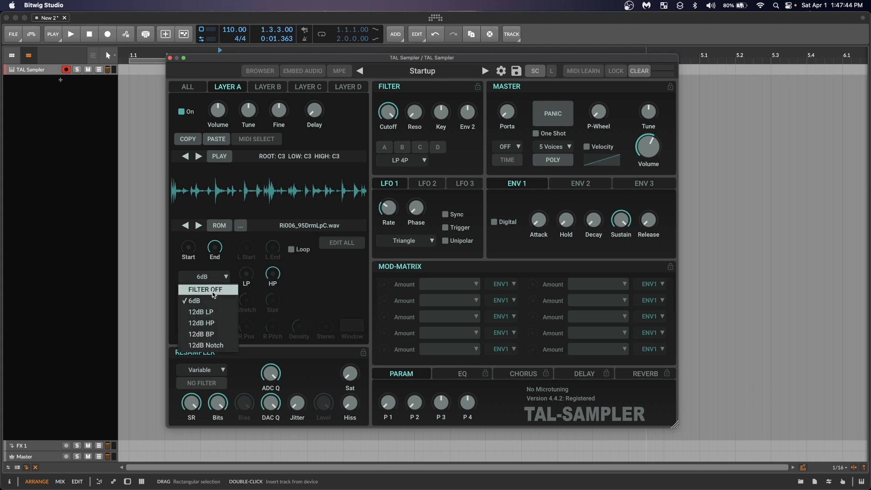
{"action": "left_click", "coordinate": [213, 291]}
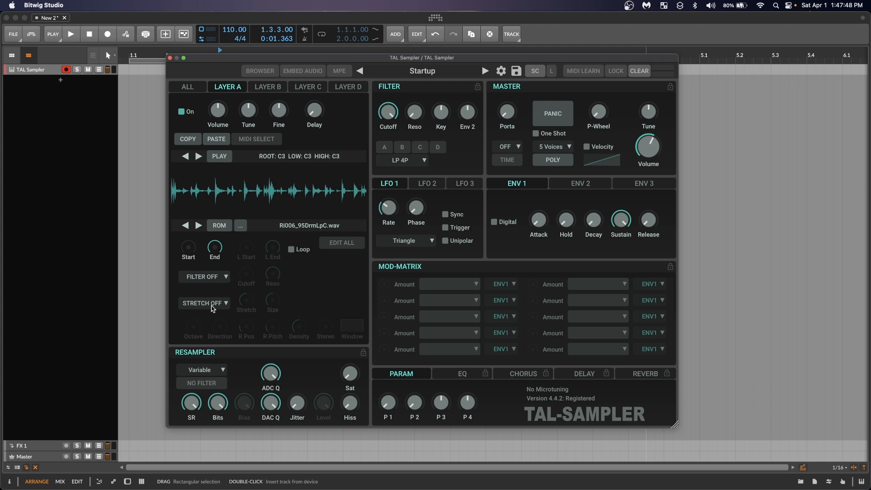
Switch to layer A's E3 sample mapping and set its stretch mode to Cyclic
{"action": "left_click", "coordinate": [198, 156]}
{"action": "left_click", "coordinate": [198, 156]}
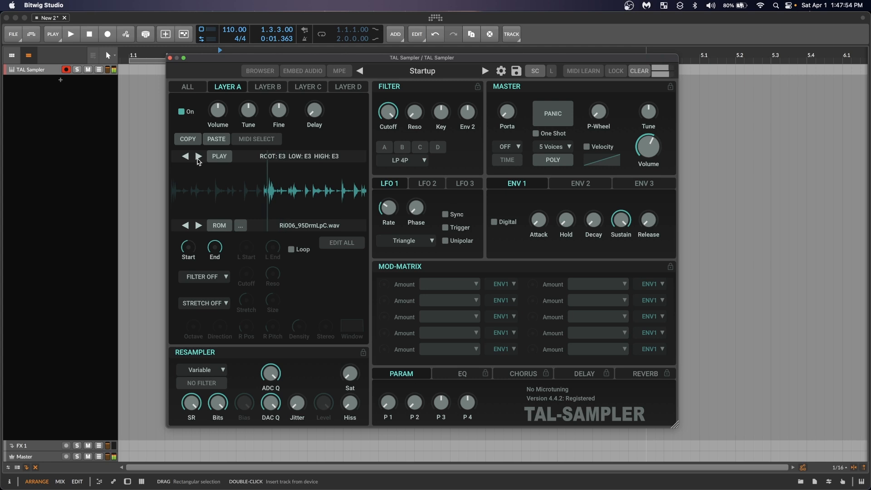
{"action": "left_click", "coordinate": [202, 303]}
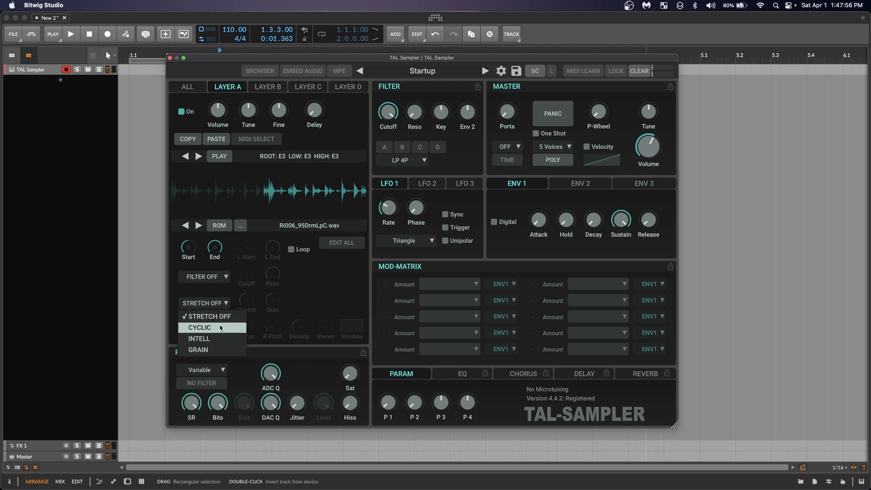
{"action": "left_click", "coordinate": [202, 327]}
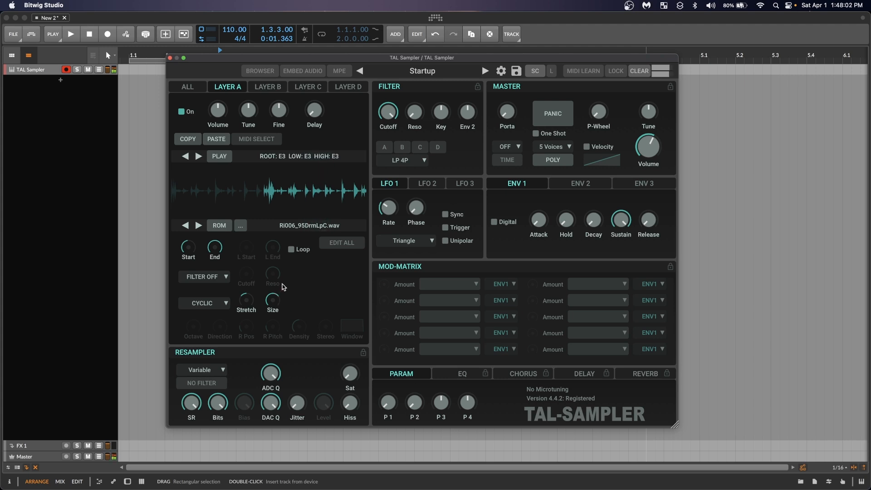
Stop the sounding notes with Panic, then limit playback to 1 voice with One Shot enabled
{"action": "left_click", "coordinate": [559, 108]}
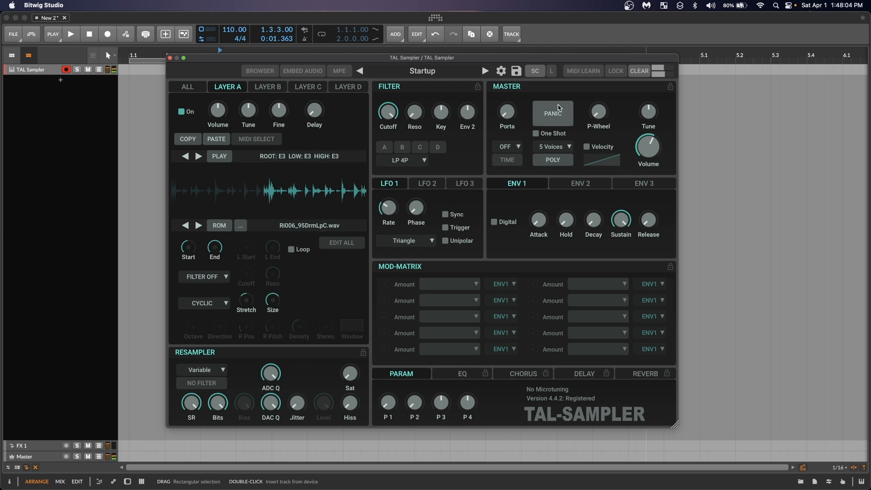
{"action": "left_click", "coordinate": [554, 146]}
{"action": "left_click", "coordinate": [548, 156]}
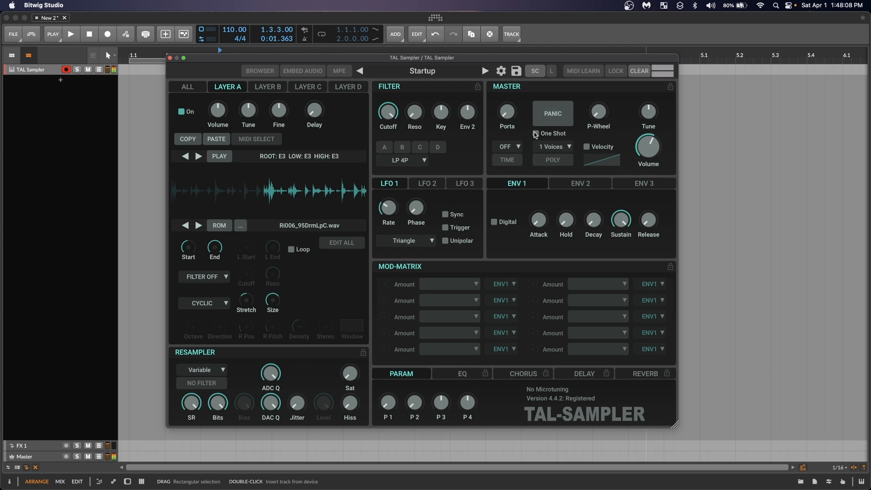
{"action": "left_click", "coordinate": [536, 134]}
Trim the E3 mapping to a single drum hit, starting at about sample 139093 and ending just before the next hit
{"action": "left_click", "coordinate": [296, 190]}
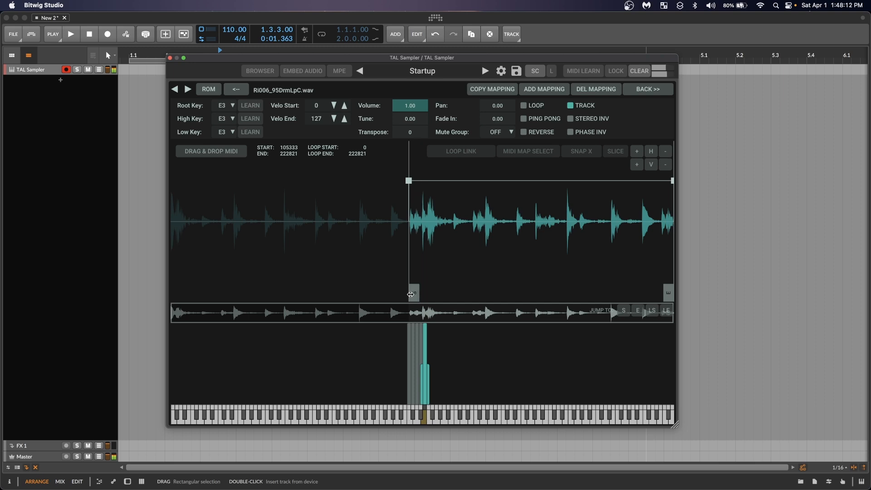
{"action": "left_click_drag", "start_coordinate": [414, 292], "coordinate": [485, 289]}
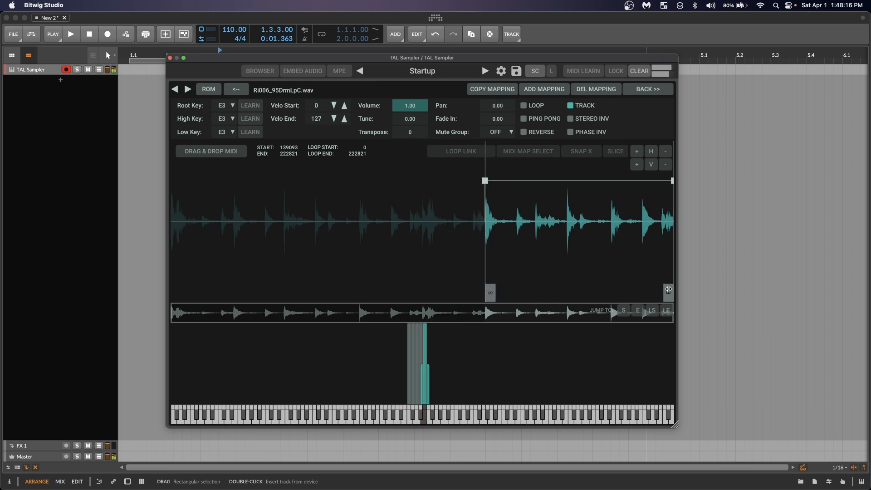
{"action": "mouse_move", "coordinate": [668, 293]}
{"action": "left_mouse_down"}
{"action": "mouse_move", "coordinate": [517, 291]}
{"action": "mouse_move", "coordinate": [514, 280]}
{"action": "left_mouse_up"}
{"action": "left_click", "coordinate": [634, 92]}
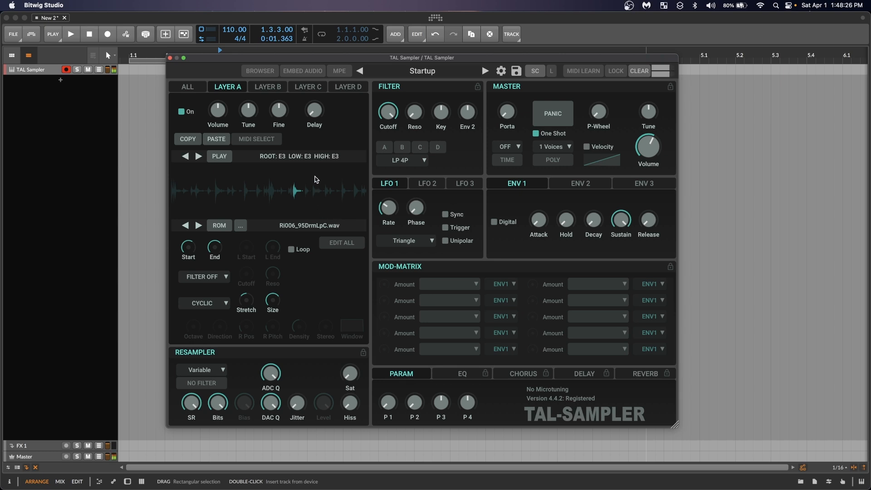
Turn off One Shot in the master section and check the voice count options
{"action": "left_click", "coordinate": [535, 134]}
{"action": "left_click", "coordinate": [563, 148]}
{"action": "left_click", "coordinate": [564, 147]}
Switch the resampler through Linear, AM6070, Emu II and Clean to compare the controls each mode offers
{"action": "left_click", "coordinate": [222, 371]}
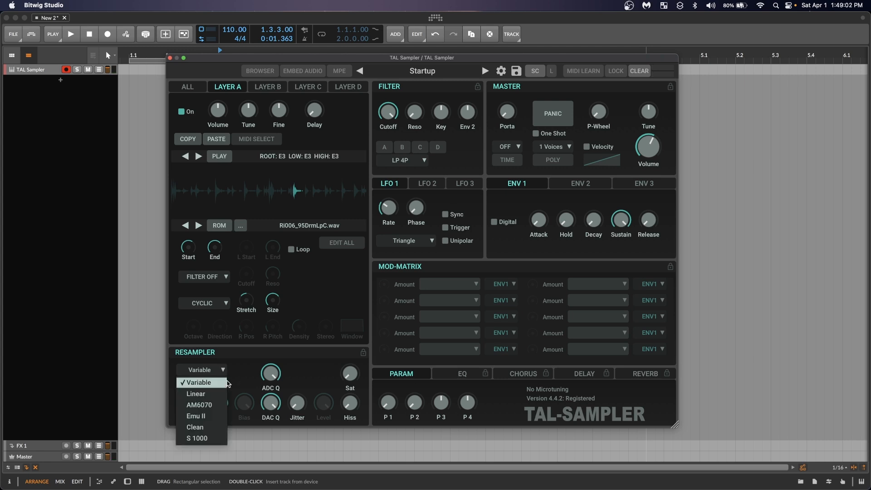
{"action": "left_click", "coordinate": [209, 394]}
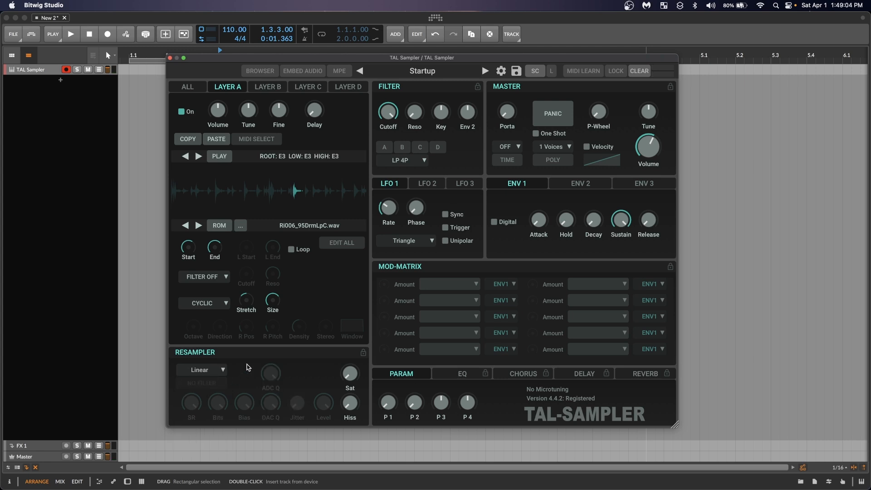
{"action": "left_click", "coordinate": [216, 373]}
{"action": "left_click", "coordinate": [213, 404]}
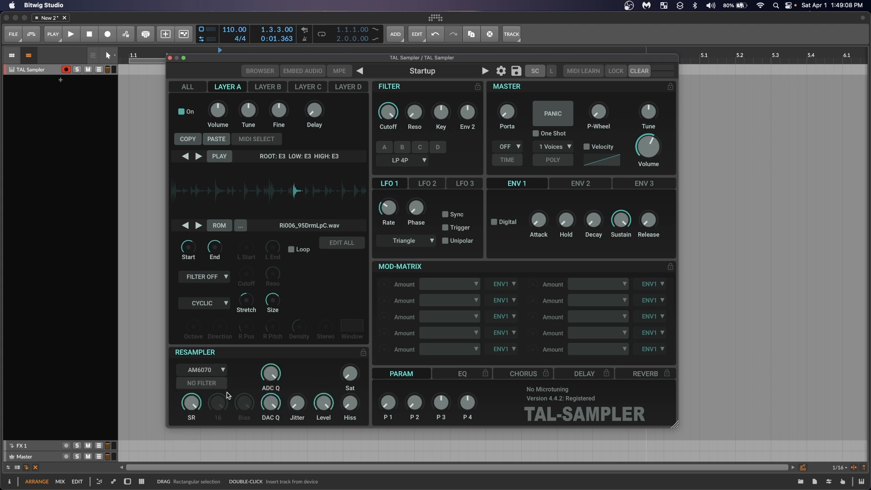
{"action": "left_click", "coordinate": [222, 371]}
{"action": "left_click", "coordinate": [218, 415]}
{"action": "left_click", "coordinate": [219, 369]}
{"action": "left_click", "coordinate": [213, 427]}
Set the resampler to Emu II and toggle No Filter repeatedly to compare the sound with and without it
{"action": "left_click", "coordinate": [222, 369]}
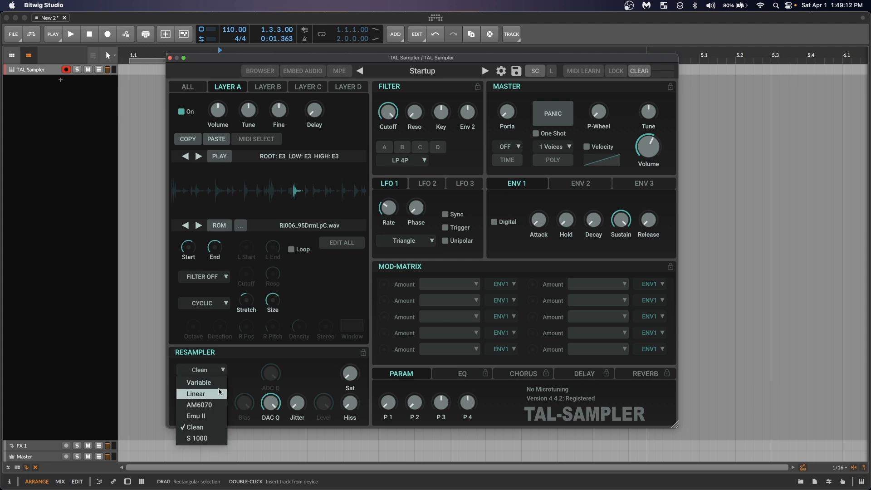
{"action": "left_click", "coordinate": [226, 389]}
{"action": "left_click", "coordinate": [222, 369]}
{"action": "left_click", "coordinate": [218, 415]}
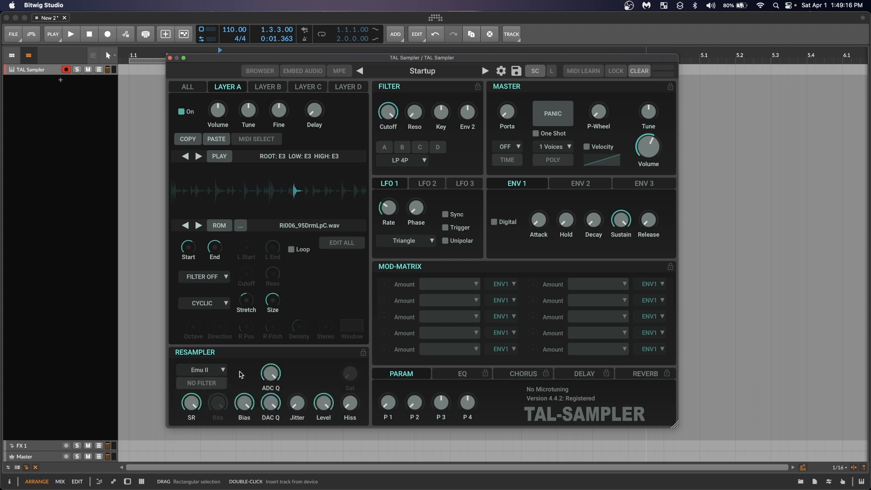
{"action": "left_click", "coordinate": [216, 387]}
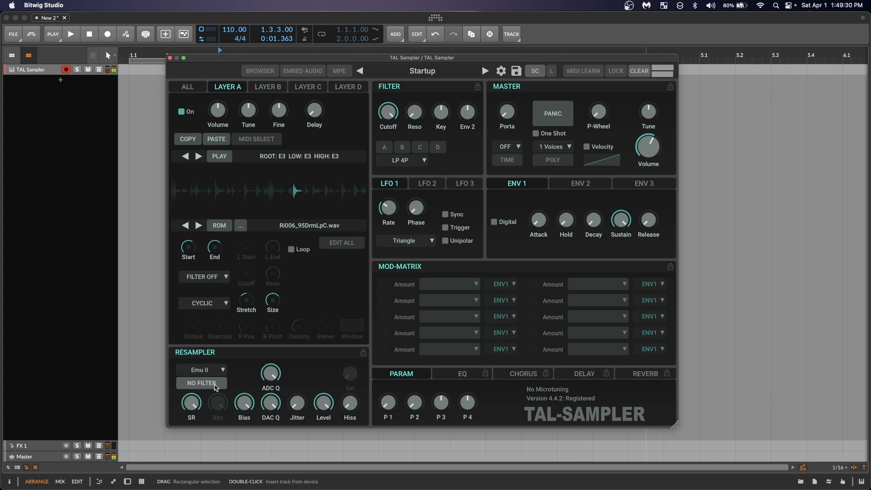
{"action": "left_click", "coordinate": [216, 387]}
{"action": "left_click", "coordinate": [216, 387]}
{"action": "left_click", "coordinate": [216, 387]}
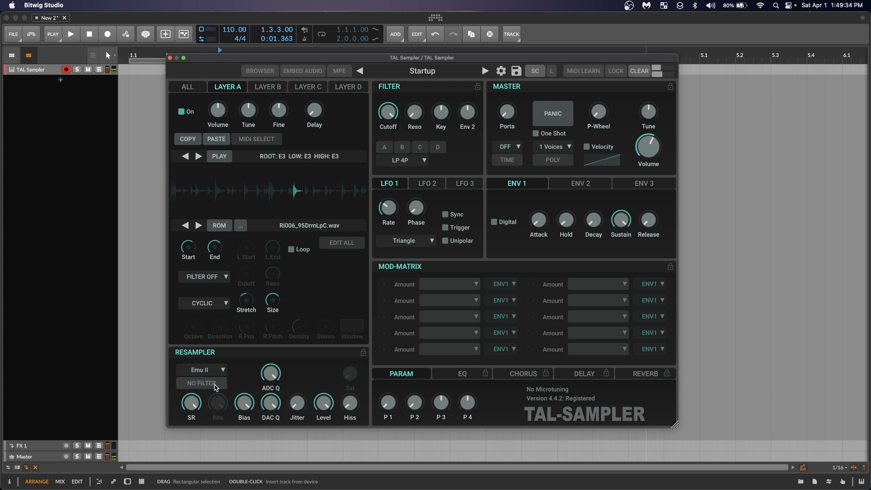
{"action": "left_click", "coordinate": [216, 387]}
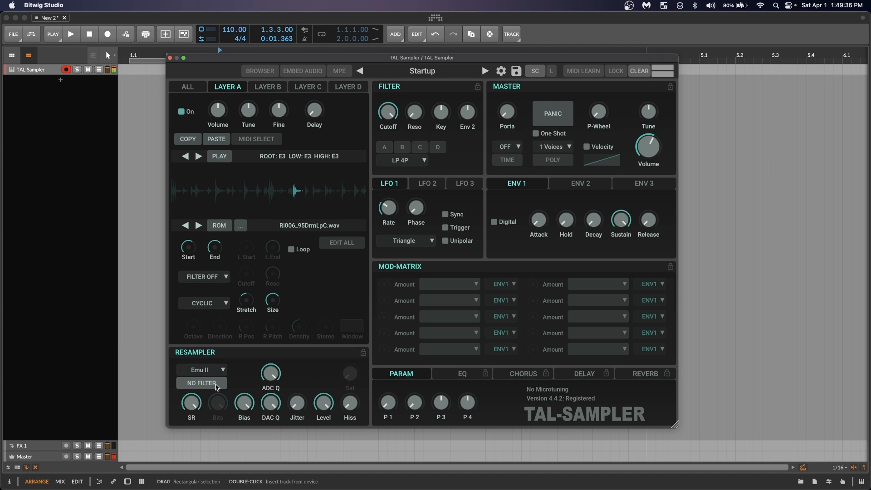
{"action": "left_click", "coordinate": [216, 386]}
{"action": "left_click", "coordinate": [216, 387]}
Raise the resampler's Hiss slightly and compare the sound with No Filter off and on, leaving it on
{"action": "left_click_drag", "start_coordinate": [357, 402], "coordinate": [356, 379]}
{"action": "left_click", "coordinate": [216, 381]}
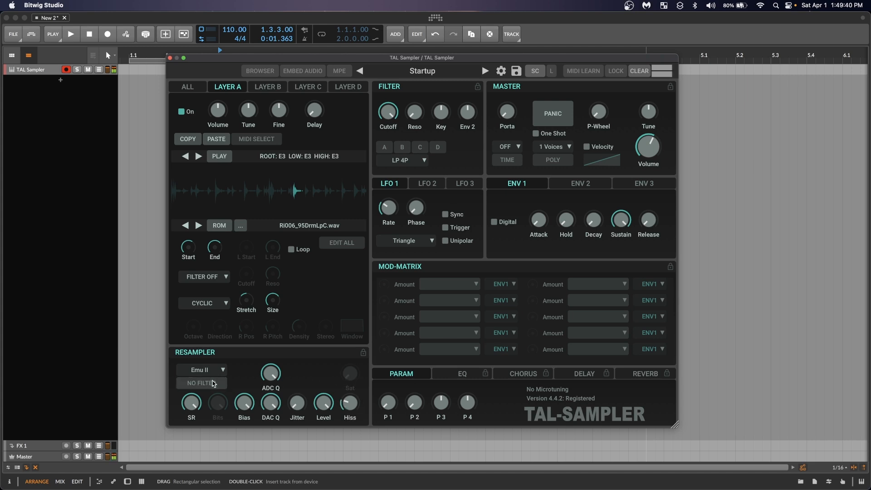
{"action": "left_click", "coordinate": [216, 381]}
{"action": "left_click", "coordinate": [217, 383]}
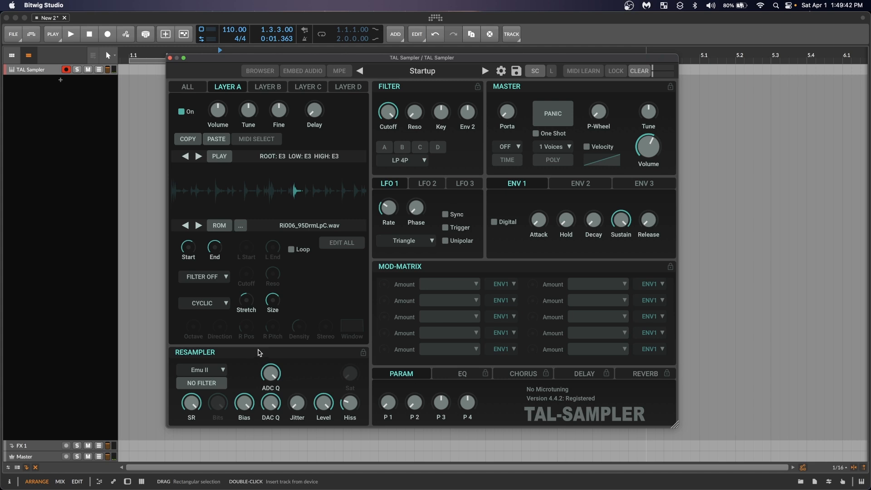
Set the resampler mode to S 1000
{"action": "left_click", "coordinate": [222, 371]}
{"action": "left_click", "coordinate": [212, 437]}
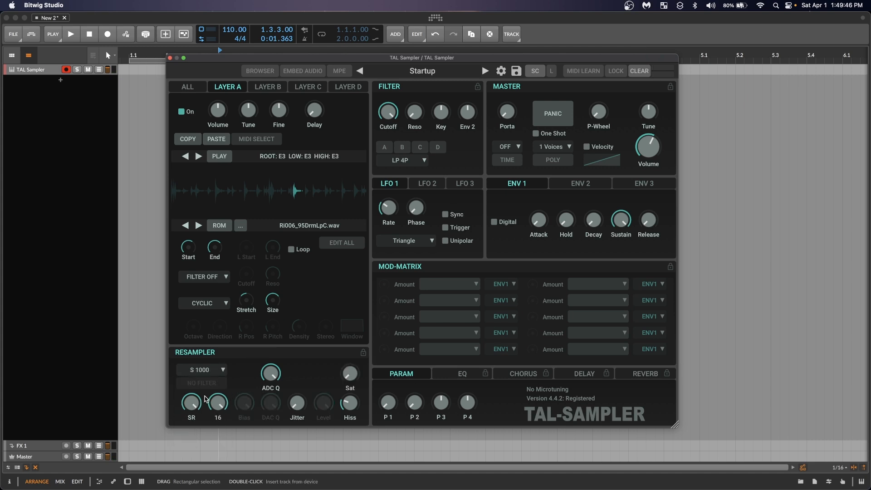